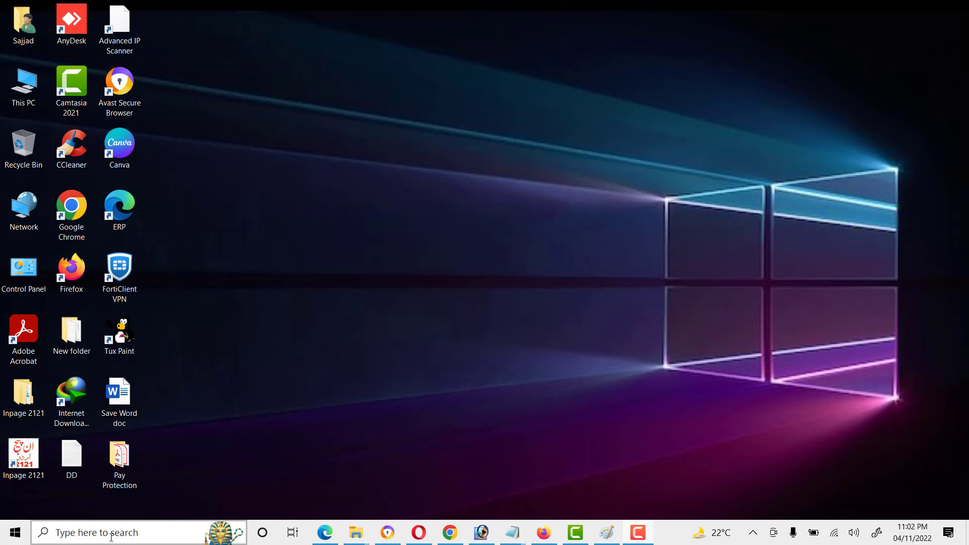
- Search for 'control', open Control Panel, and go to Programs and Features
click(111, 537)
text(c)
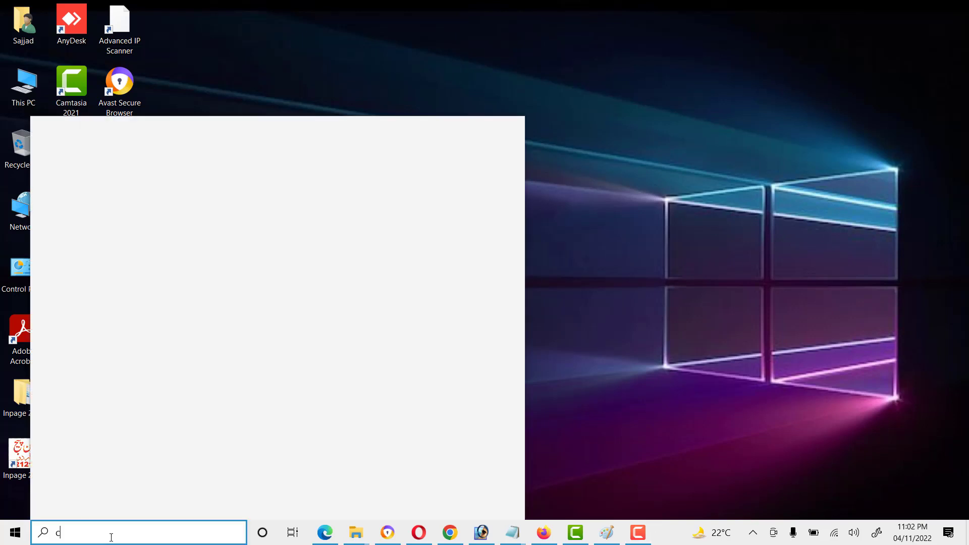
text(ontrol)
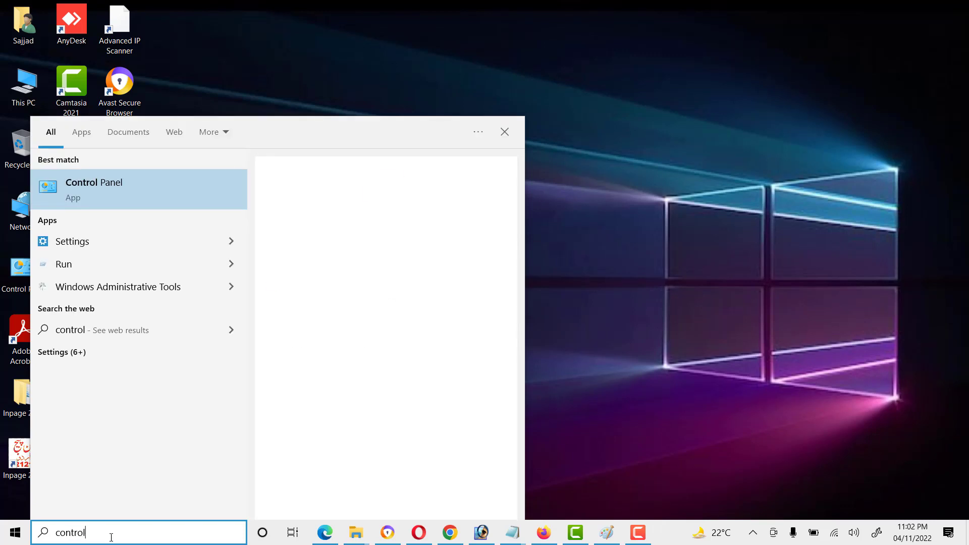
click(100, 205)
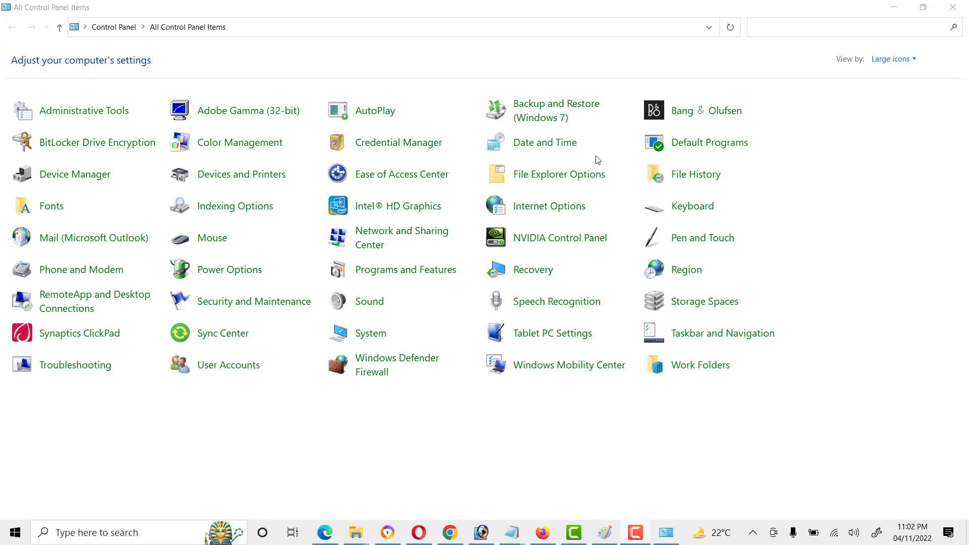
click(379, 273)
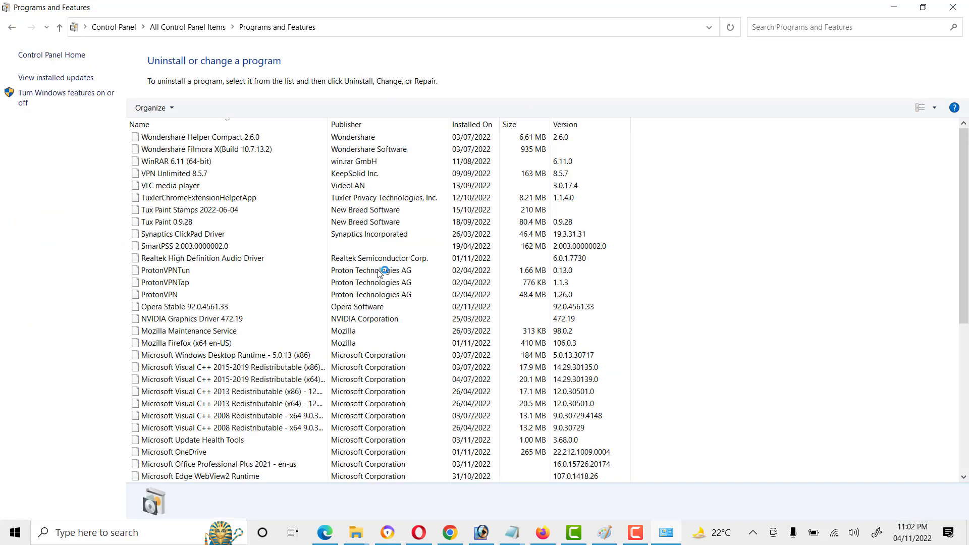
- Open the Windows Features dialog, moved and enlarged to show more features
click(62, 93)
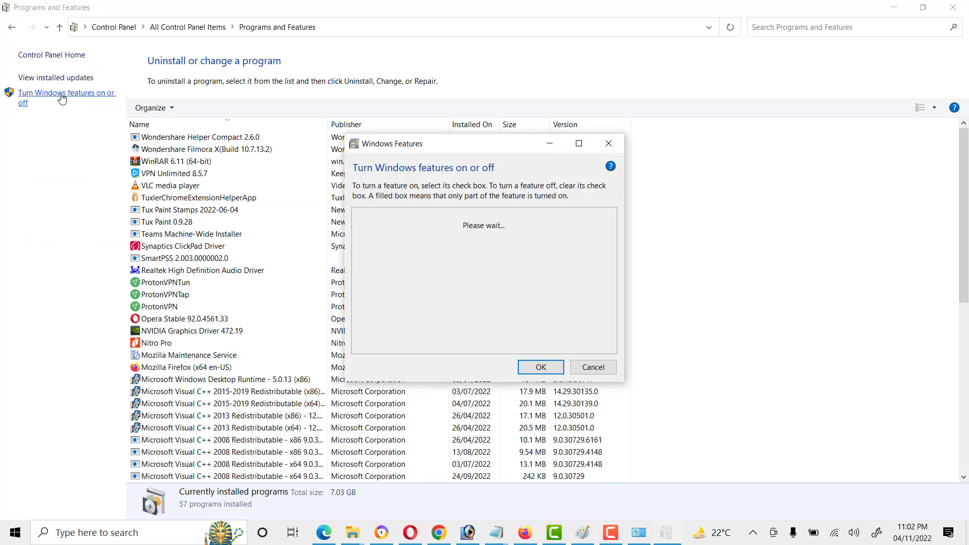
drag(421, 144, 296, 63)
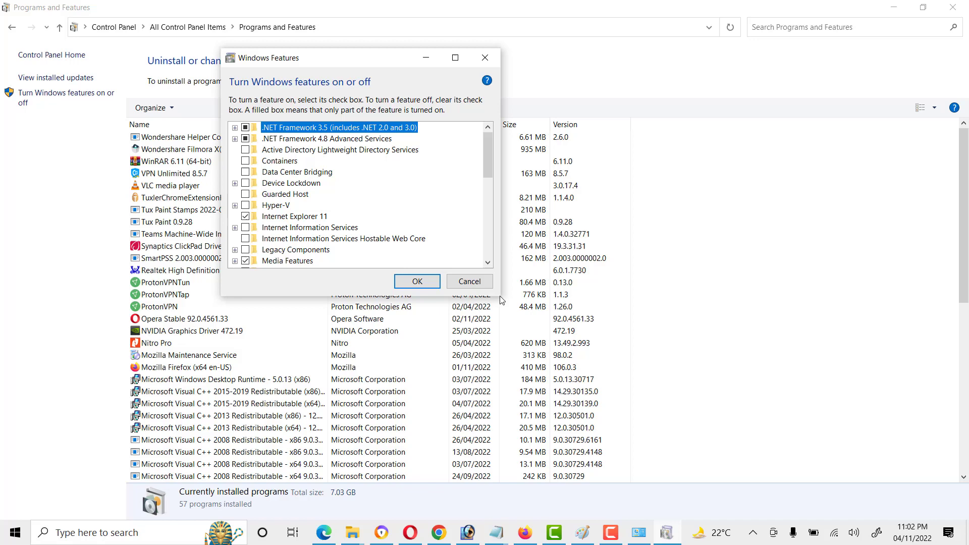
drag(500, 296, 589, 452)
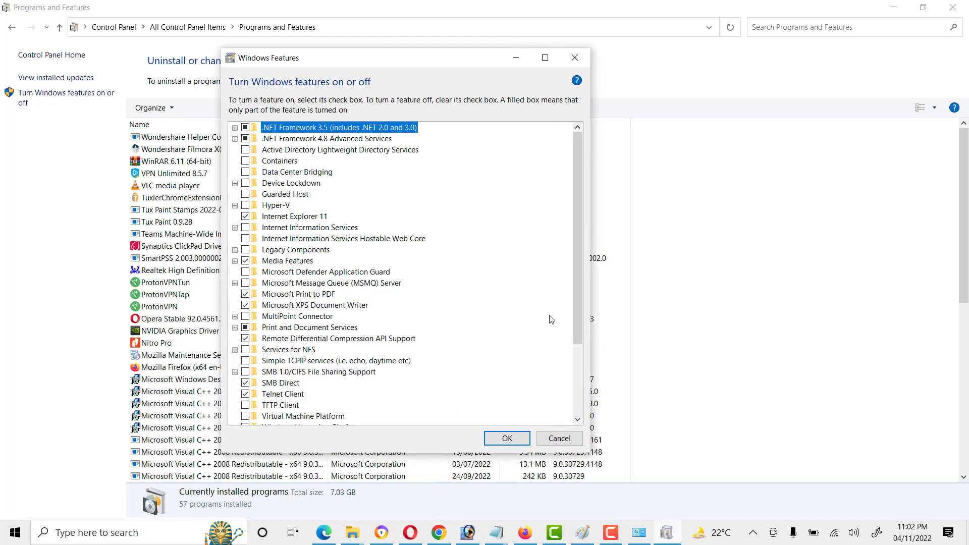
drag(578, 233, 578, 242)
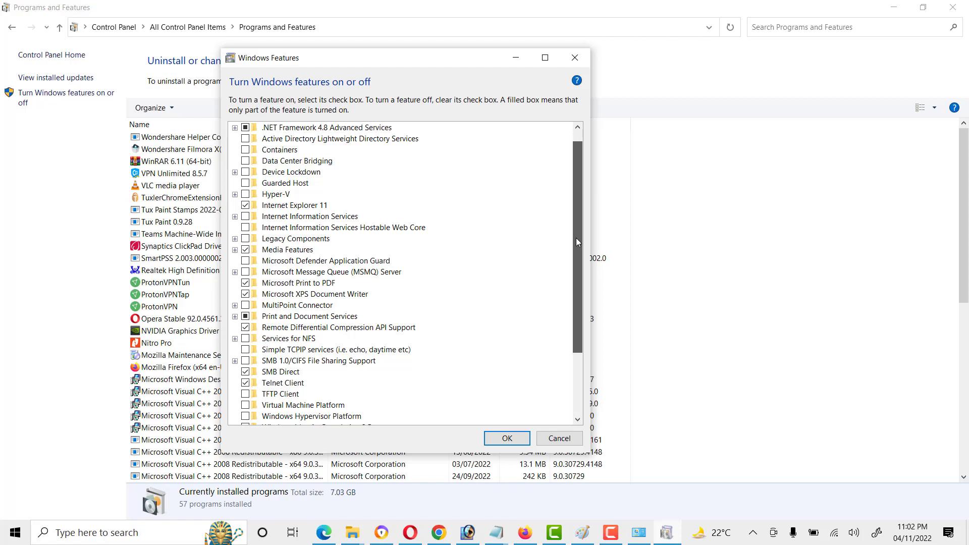
drag(578, 242, 581, 306)
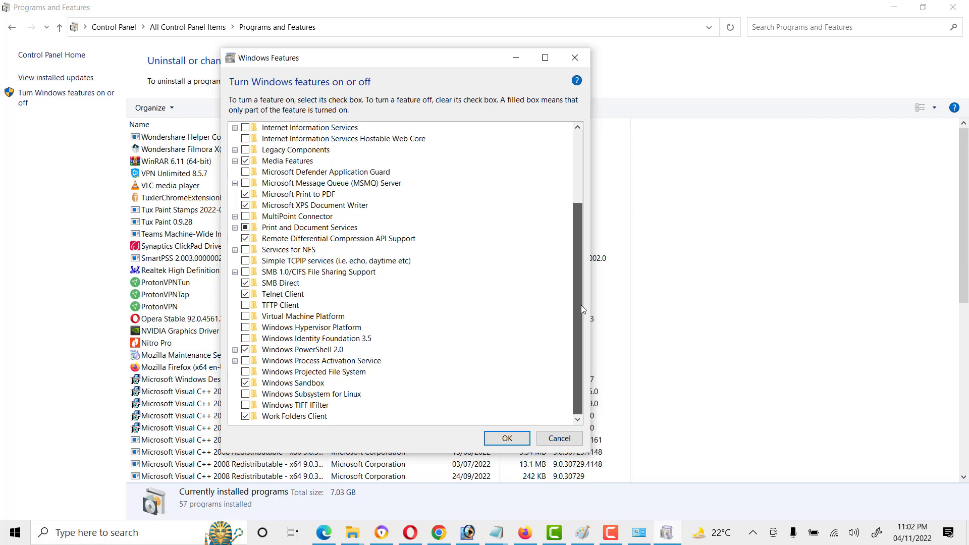
drag(581, 306, 581, 306)
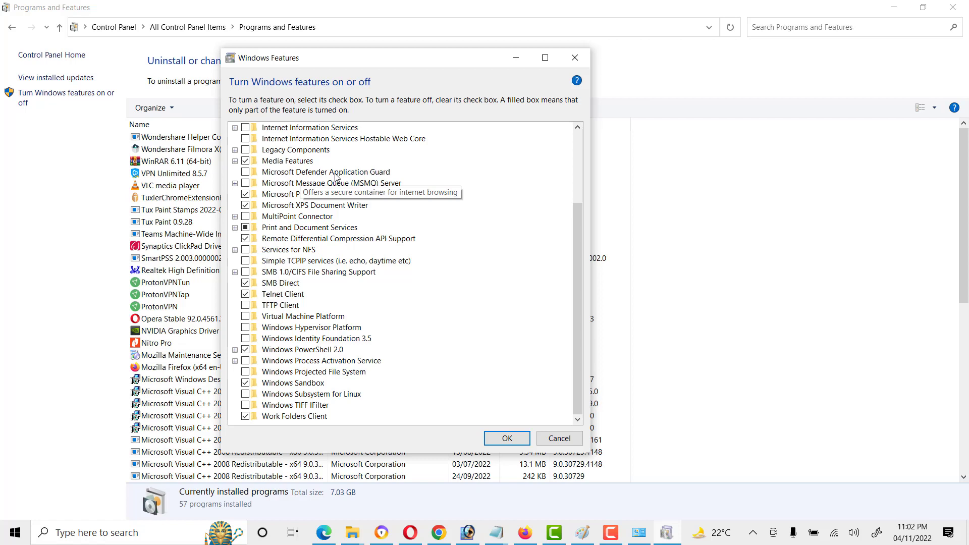
- Tick Microsoft Defender Application Guard in the features list
click(246, 173)
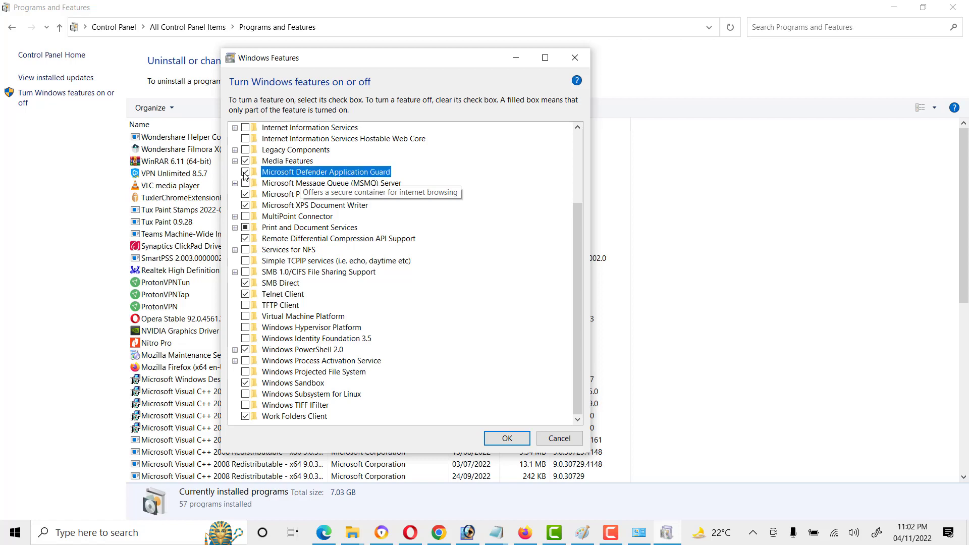
scroll(280, 177, up, 1)
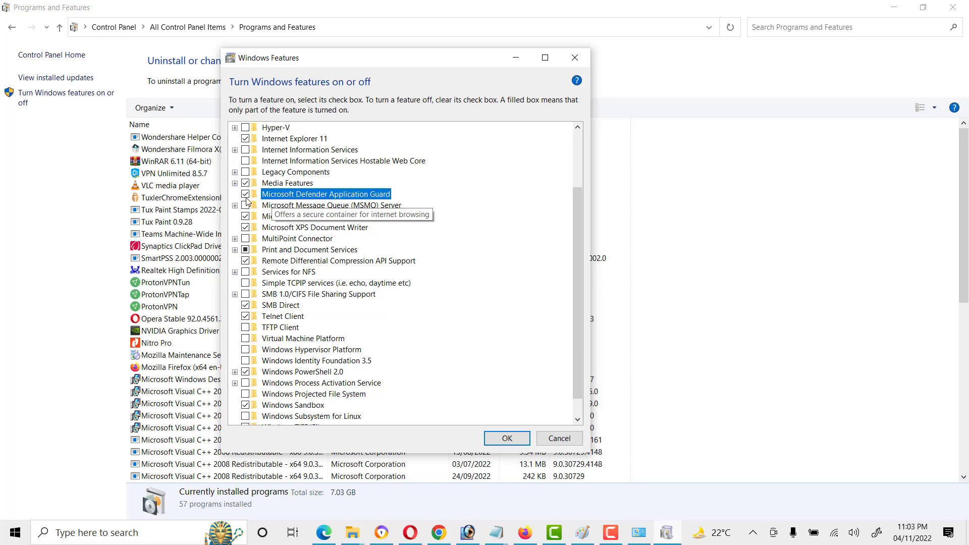
- Confirm the Windows Features change and let Application Guard install until a reboot is requested
click(510, 441)
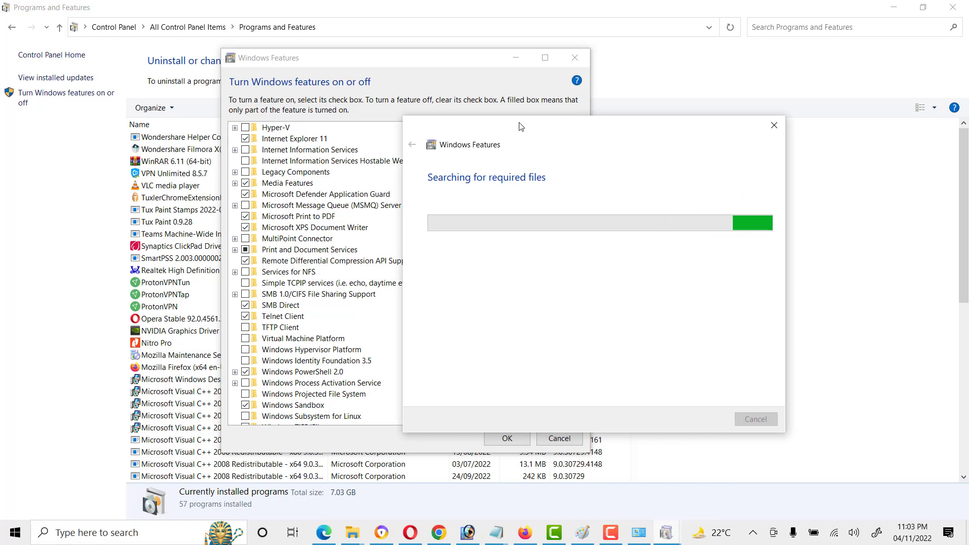
drag(521, 126, 506, 107)
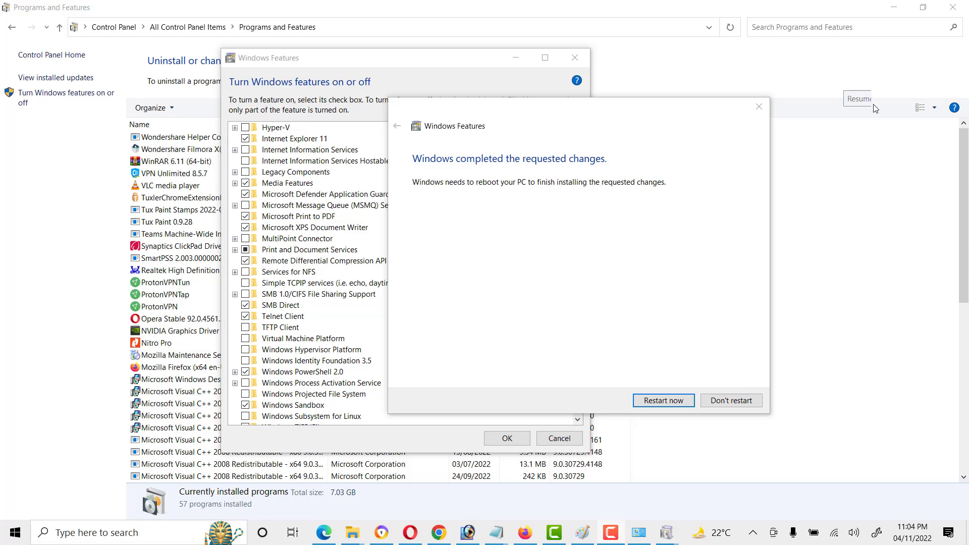
- Decline the restart and close the Programs and Features window
click(731, 401)
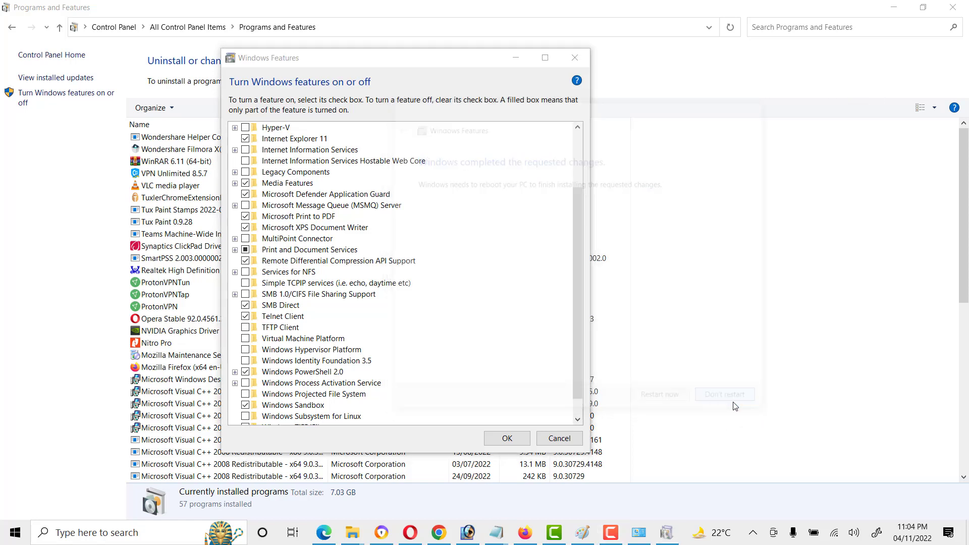
click(953, 7)
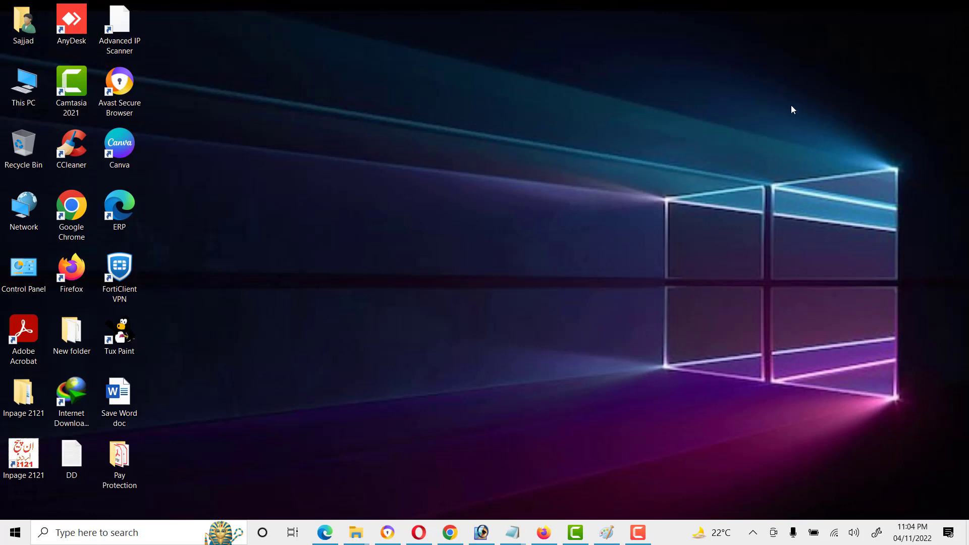